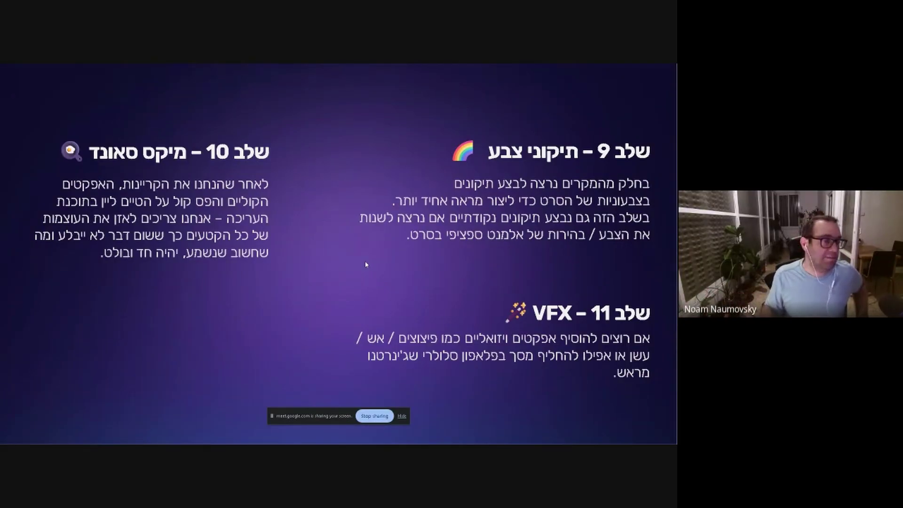
# - Leave the slide show for the desktop, launch DaVinci Resolve and open the It's Snowing project
pyautogui.hotkey('alt', 'Tab')
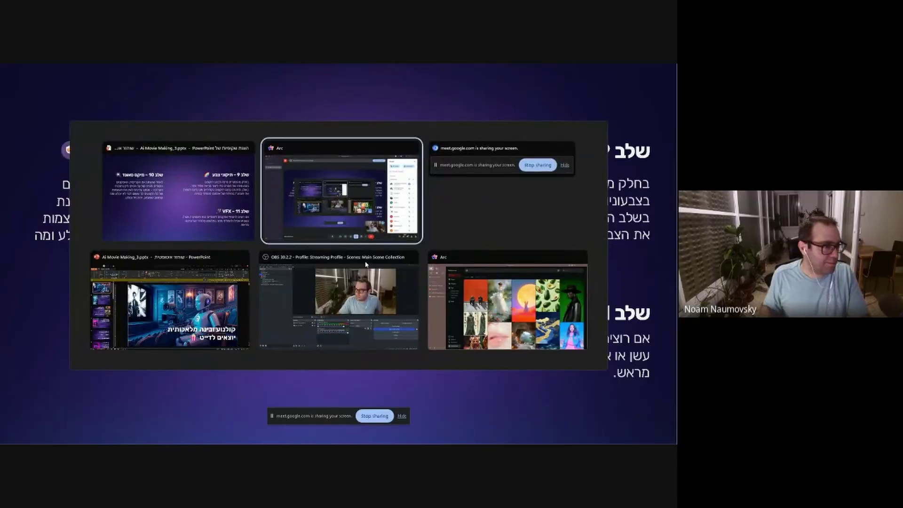
pyautogui.hotkey('alt', 'Tab')
pyautogui.press('super+d')
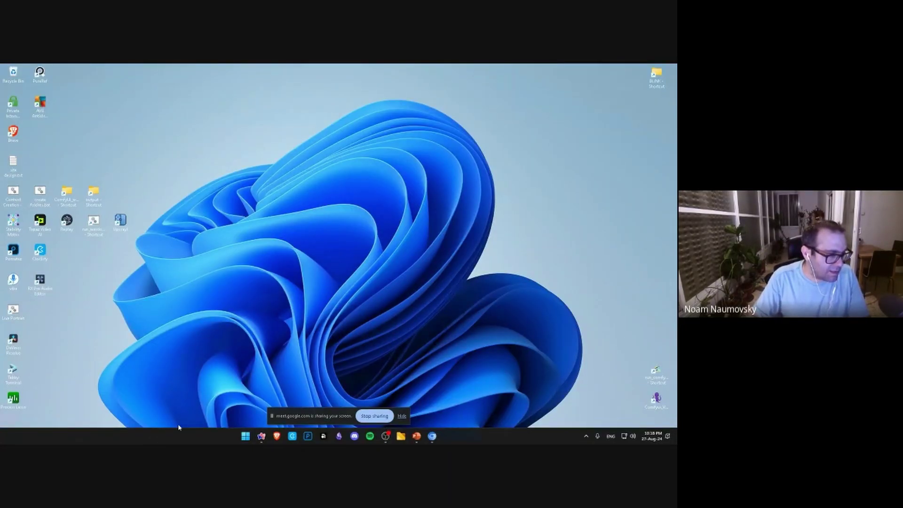
pyautogui.click(245, 437)
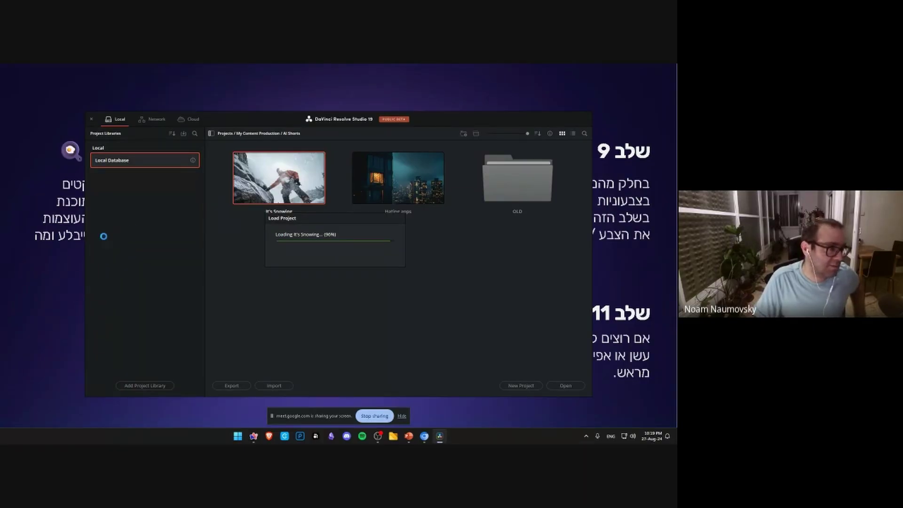
pyautogui.click(41, 256)
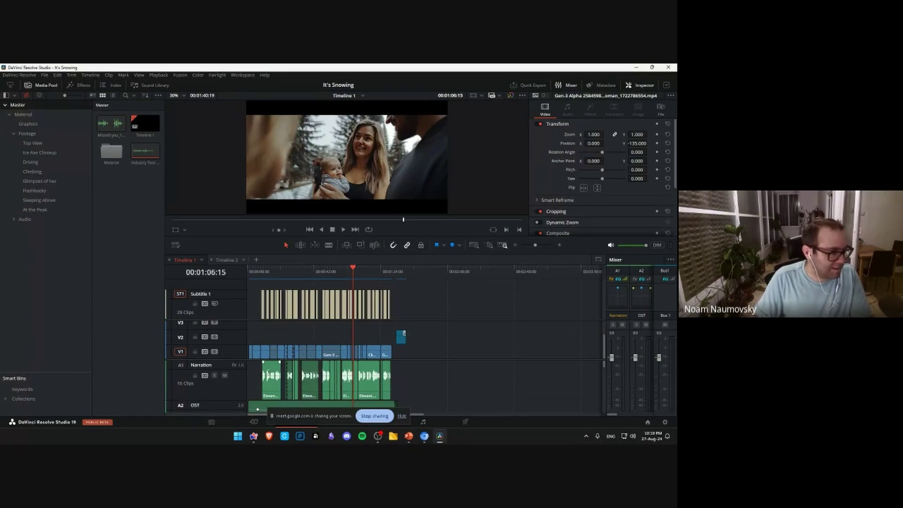
# - Hide the screen-sharing notice and open the project's Fairlight page
pyautogui.click(405, 416)
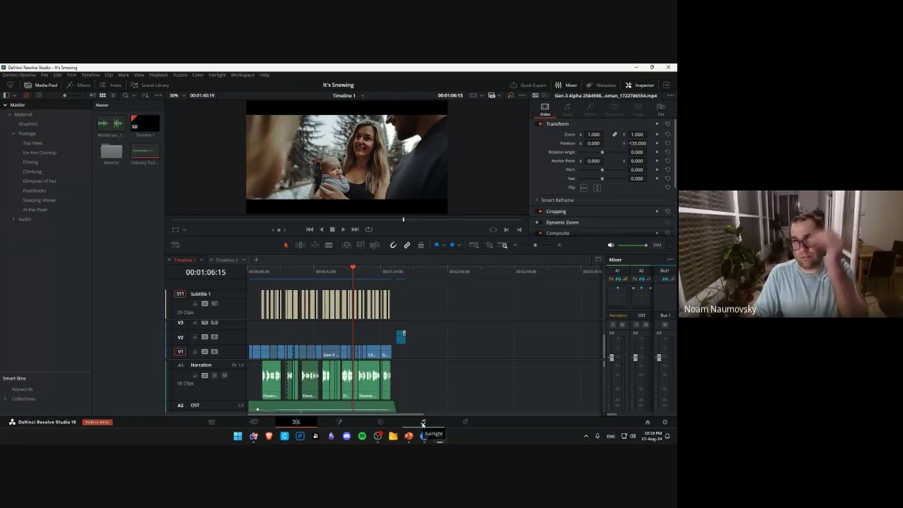
pyautogui.click(422, 423)
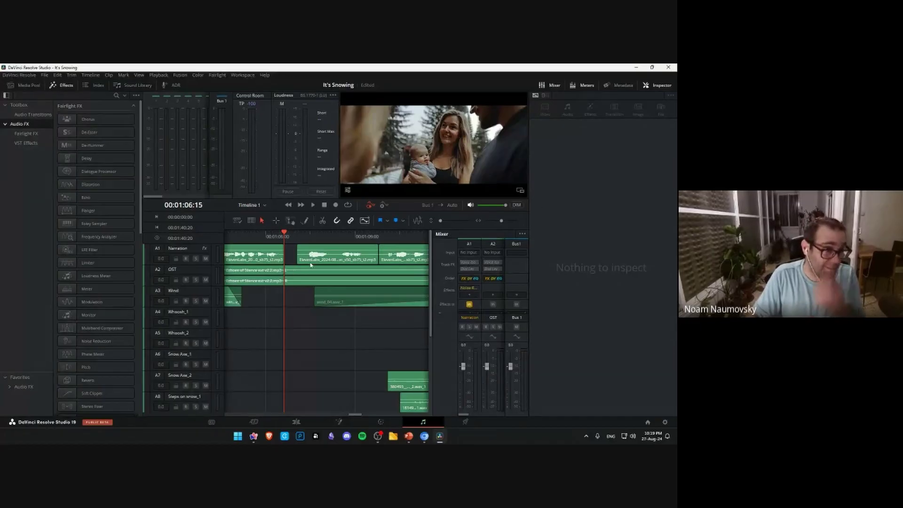
# - Examine the timeline's audio tracks from Narration down to Bus 1, and return the playhead to the start
pyautogui.scroll(-6, 359, 288)
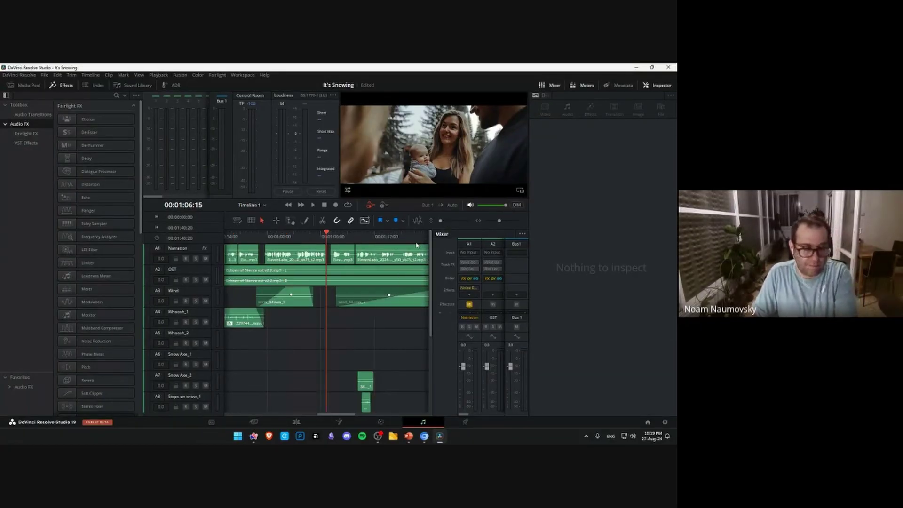
pyautogui.scroll(-5, 330, 306)
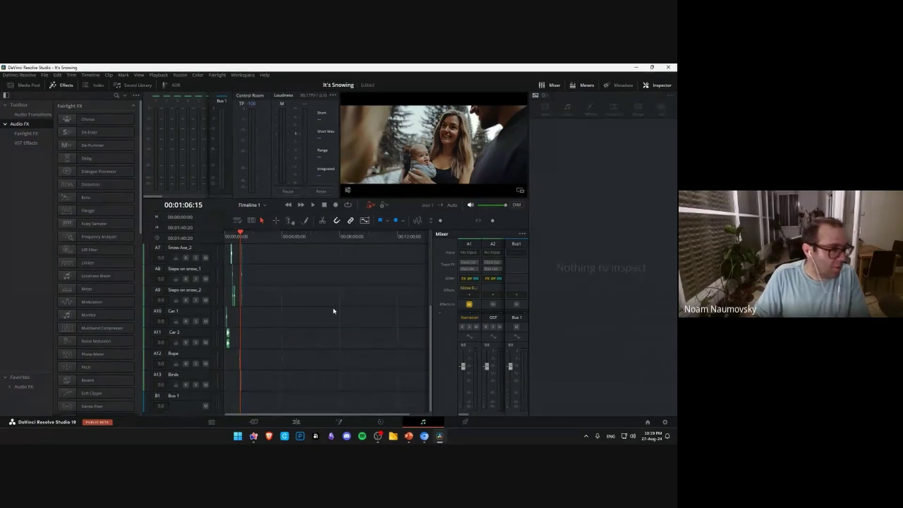
pyautogui.scroll(5, 335, 311)
pyautogui.scroll(-2, 334, 311)
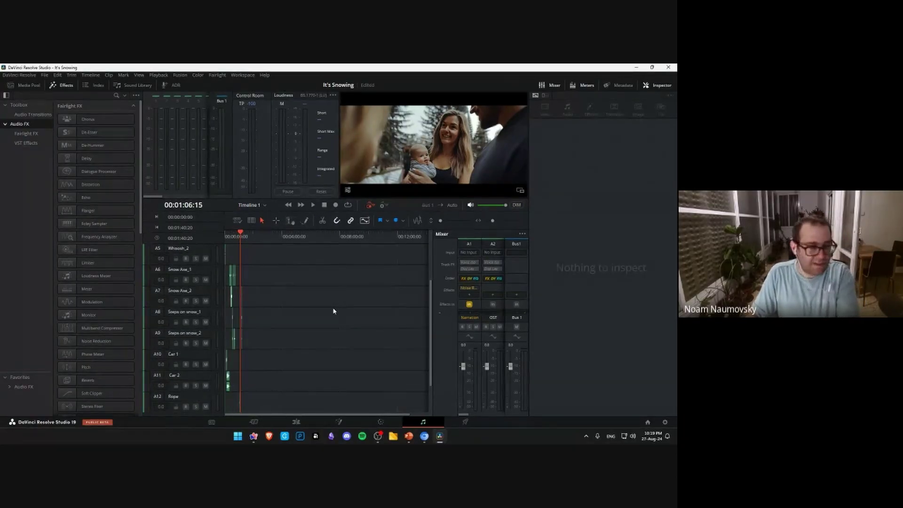
pyautogui.scroll(5, 332, 310)
pyautogui.scroll(-1, 323, 311)
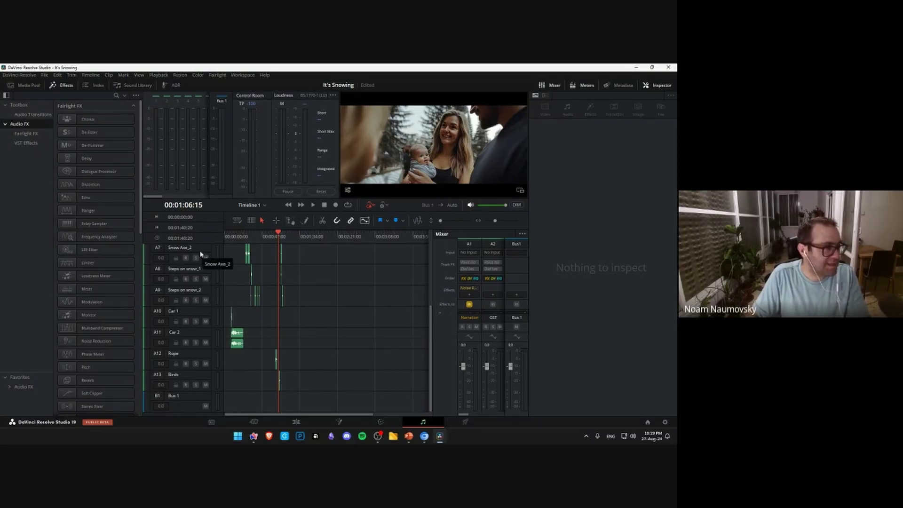
pyautogui.scroll(4, 165, 284)
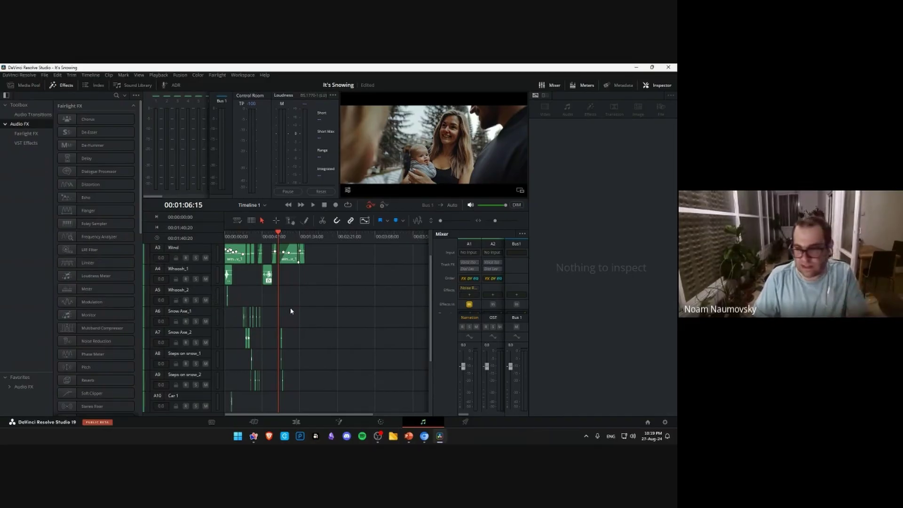
pyautogui.scroll(2, 290, 311)
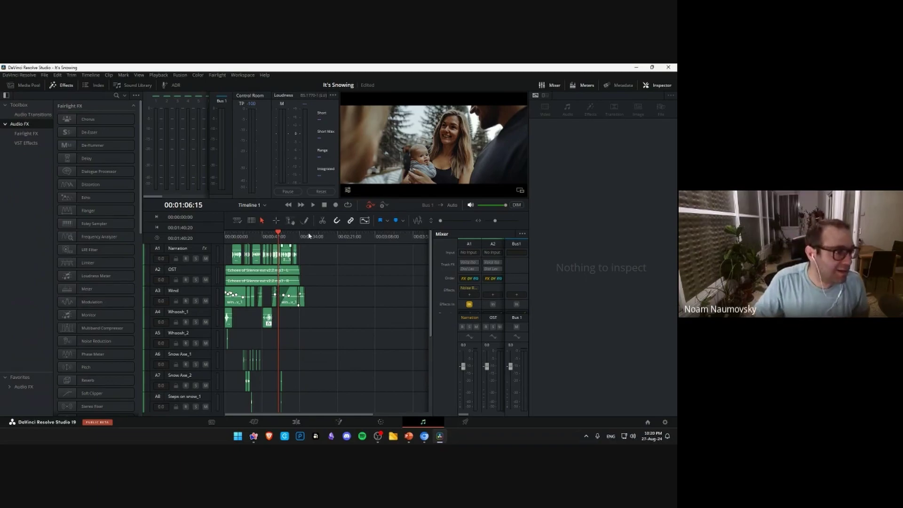
pyautogui.press('Home')
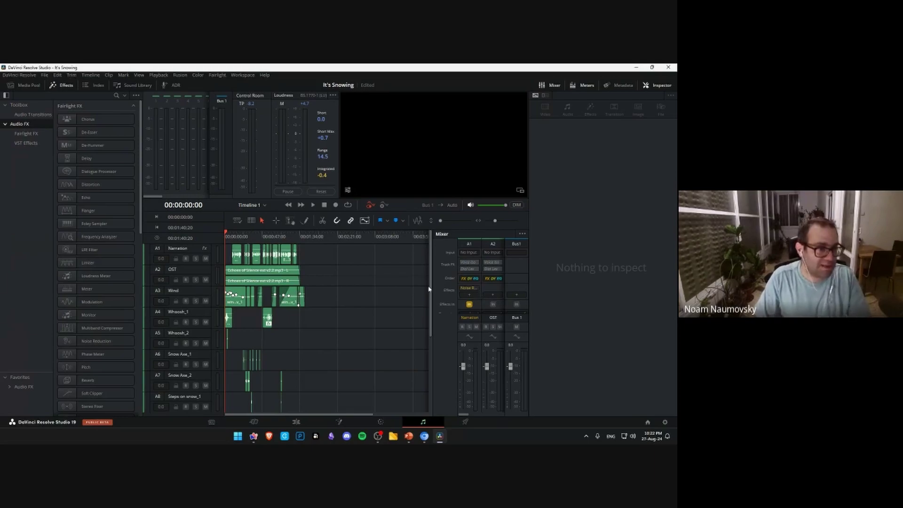
# - Switch back to the PowerPoint slide show and advance from the colour correction, sound mix and VFX slide to the closing slide
pyautogui.hotkey('alt', 'Tab')
pyautogui.hotkey('alt', 'Tab')
pyautogui.hotkey('alt', 'Tab')
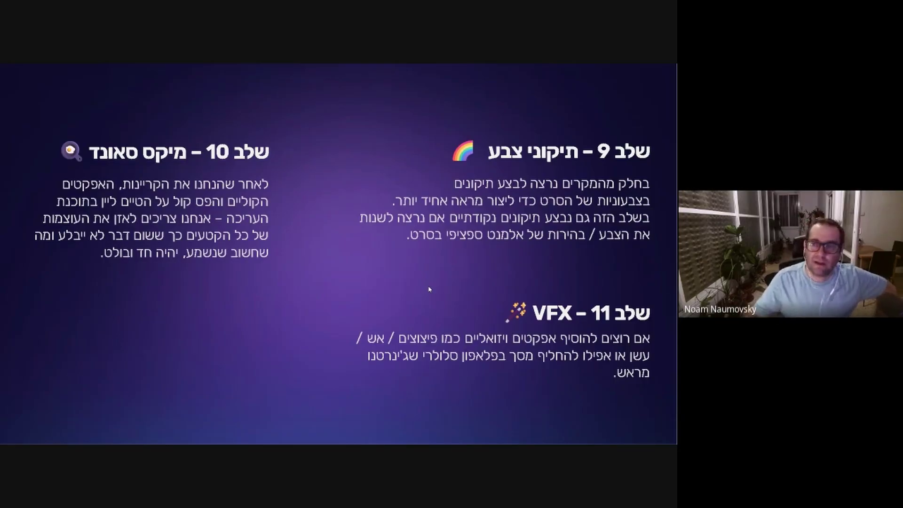
pyautogui.press('Right')
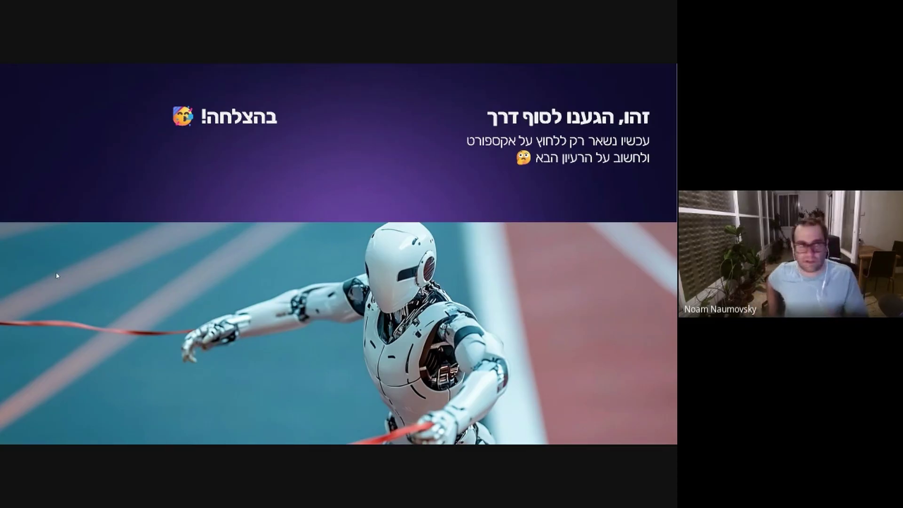
pyautogui.press('Right')
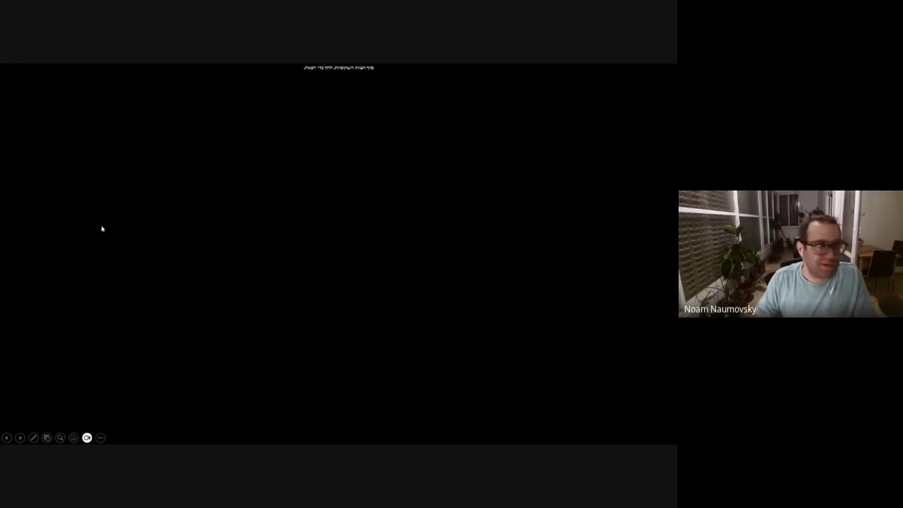
pyautogui.press('Left')
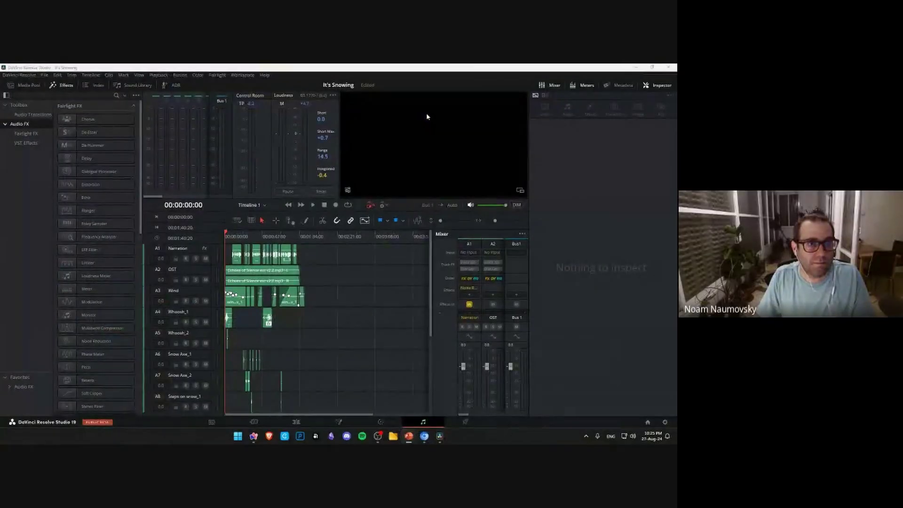
# - Switch to the Arc browser, search the web for "runway gen 3 documentation" and open the Gen-3 Alpha Prompting Guide
pyautogui.click(253, 436)
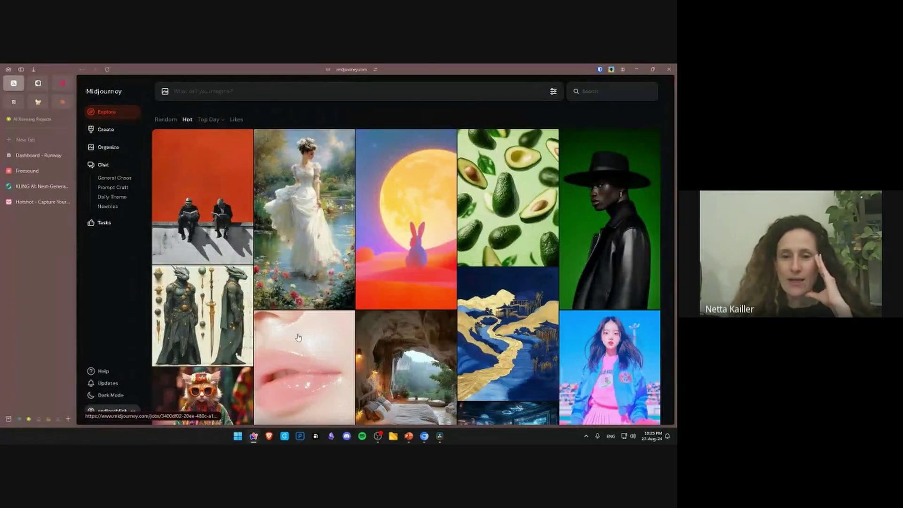
pyautogui.hotkey('ctrl', 't')
pyautogui.write('ru')
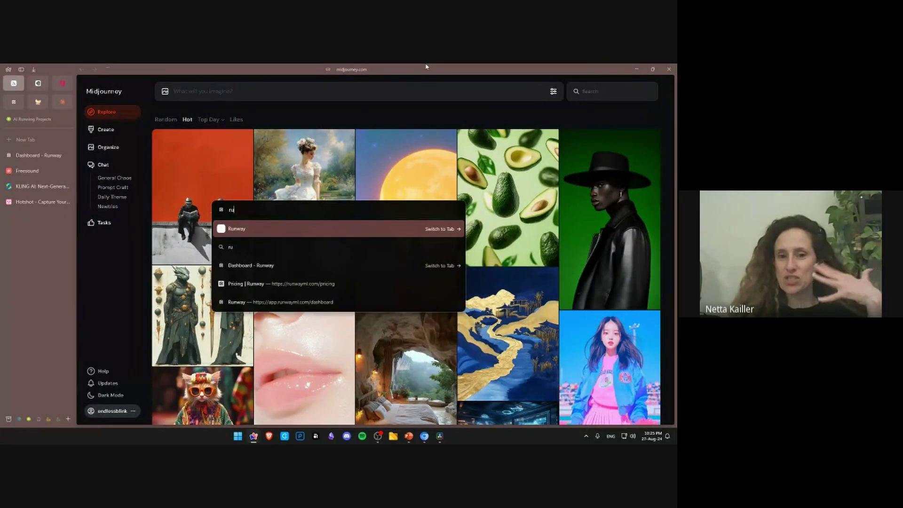
pyautogui.write('nway gen')
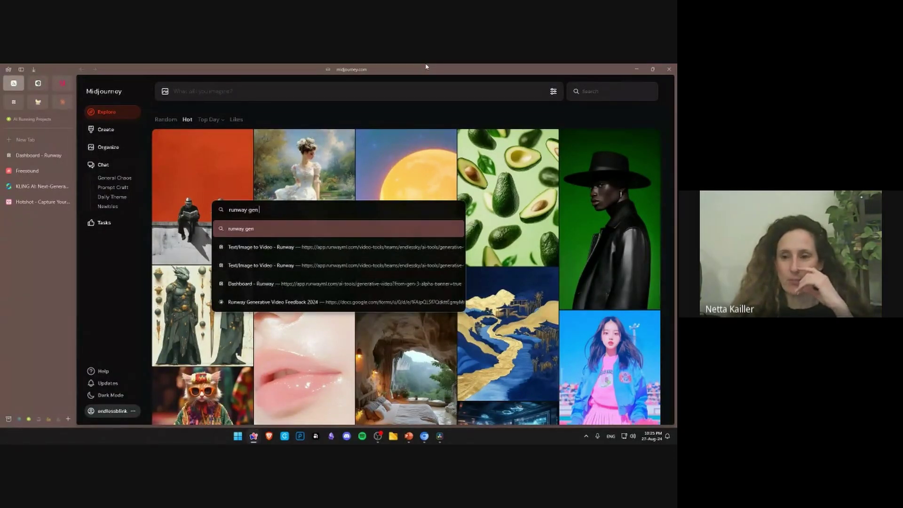
pyautogui.write(' 3 docu')
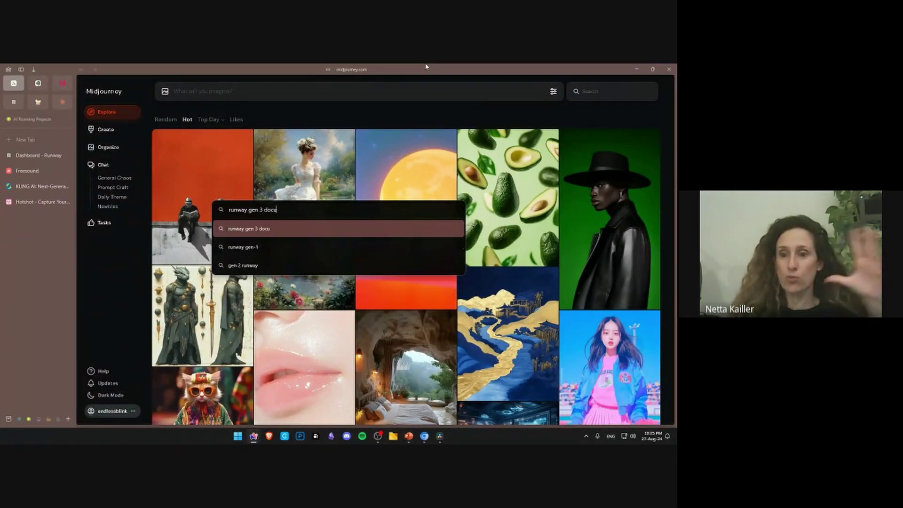
pyautogui.write('mentation')
pyautogui.press('Return')
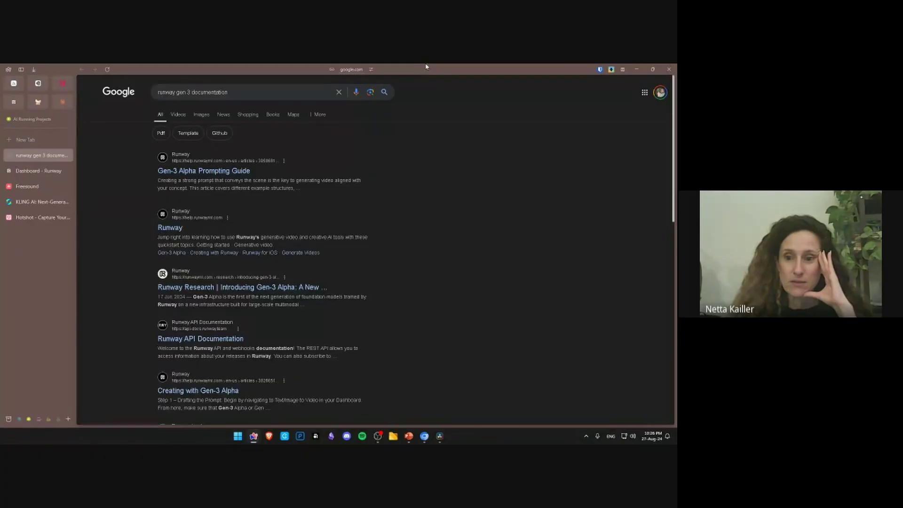
pyautogui.click(233, 172)
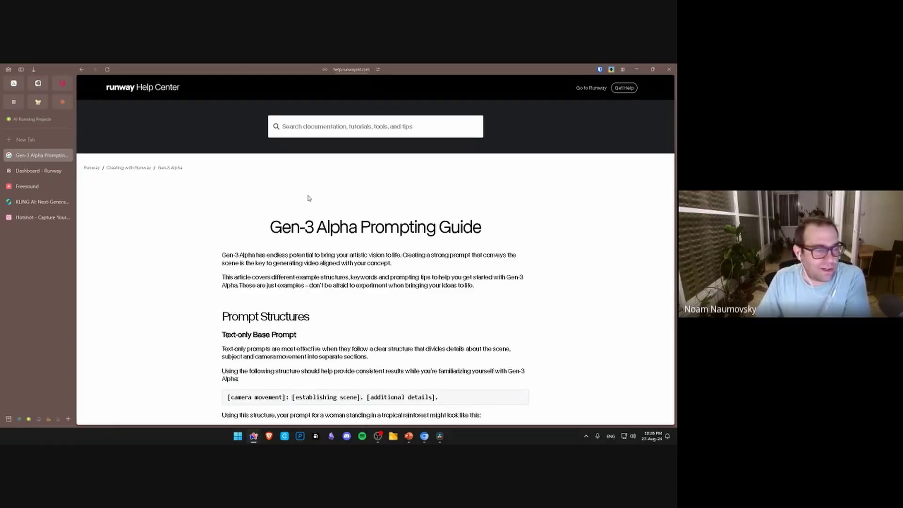
# - Read through the prompting guide from its prompt structures and sample prompts to the Camera Styles keyword table
pyautogui.scroll(-2, 309, 198)
pyautogui.scroll(-3, 309, 198)
pyautogui.scroll(3, 309, 198)
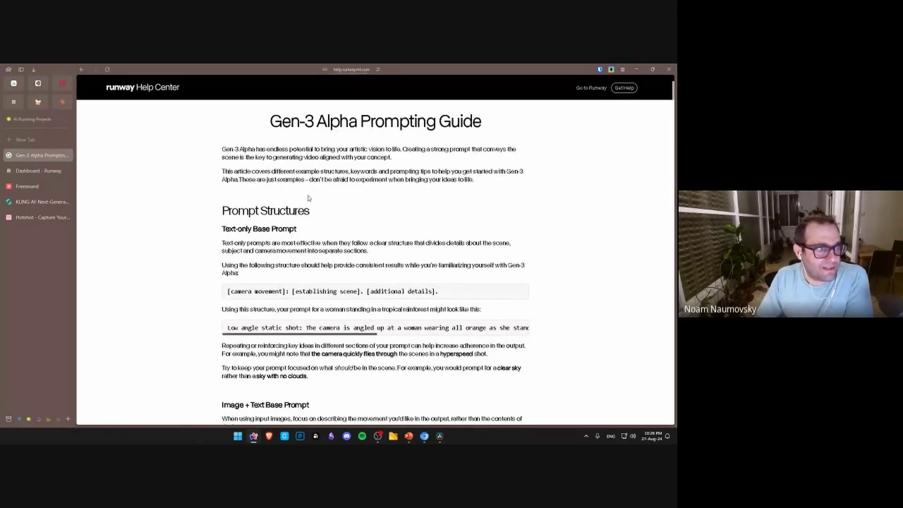
pyautogui.scroll(2, 309, 198)
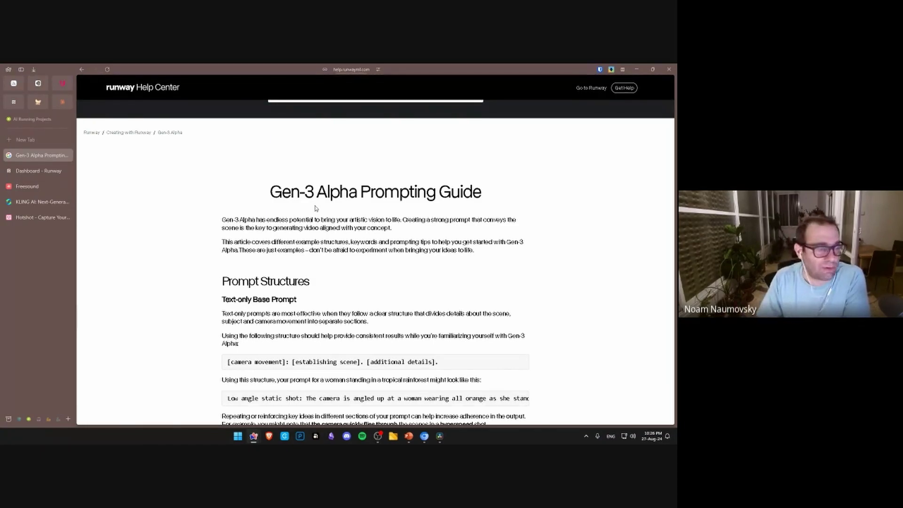
pyautogui.scroll(-3, 321, 195)
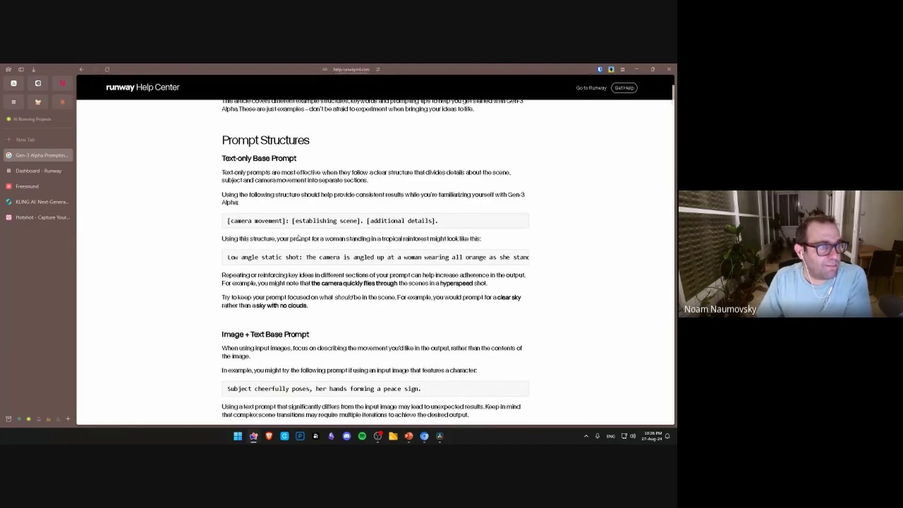
pyautogui.scroll(-8, 300, 237)
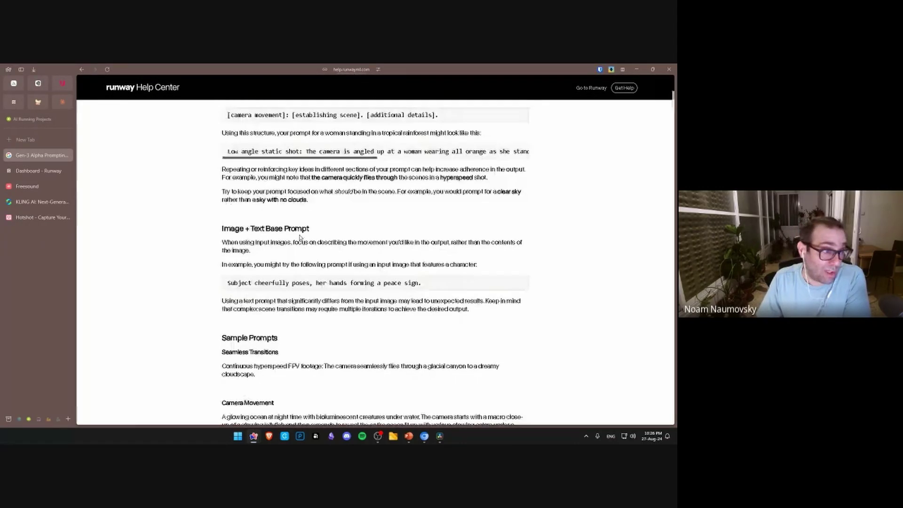
pyautogui.scroll(-4, 299, 238)
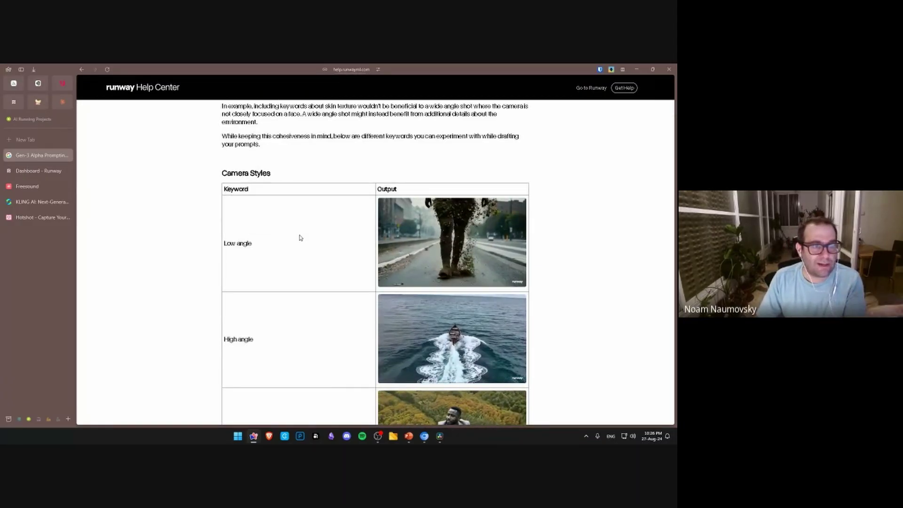
pyautogui.scroll(-2, 300, 238)
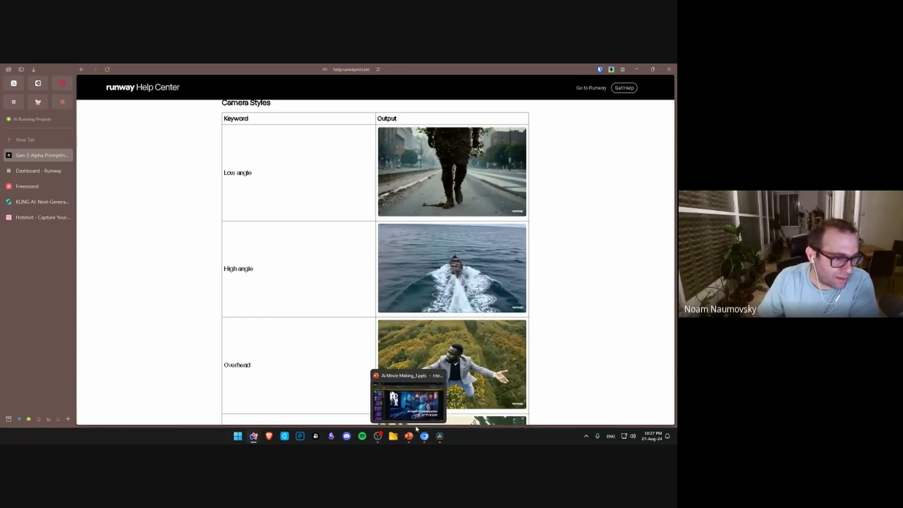
# - Switch to DaVinci Resolve, move the playhead to 00:01:06:15 and enlarge the OST track's height to expose its volume curve
pyautogui.click(440, 436)
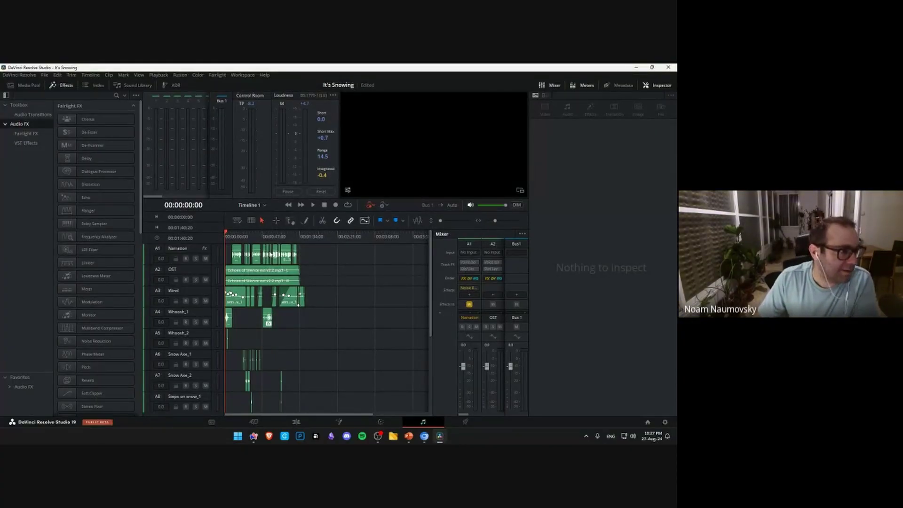
pyautogui.click(277, 235)
pyautogui.hotkey('ctrl', '=')
pyautogui.hotkey('ctrl', '=')
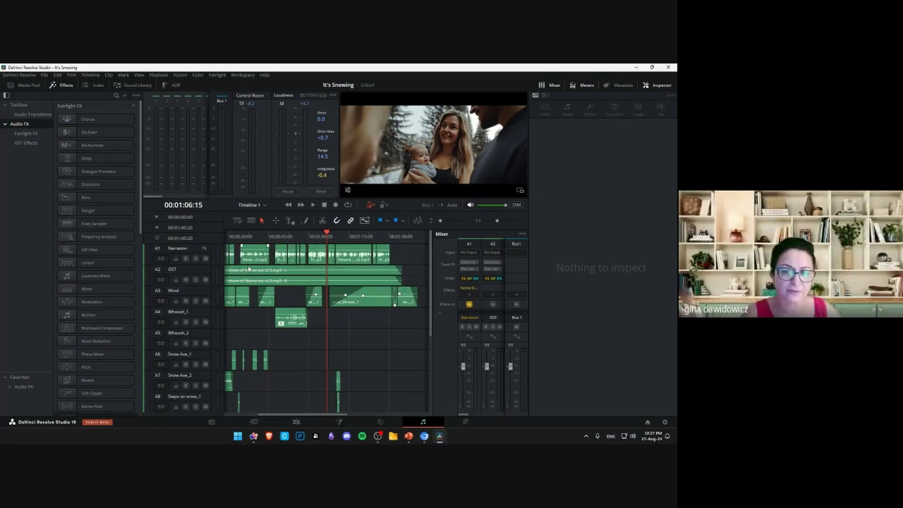
pyautogui.moveTo(213, 287); pyautogui.dragTo(215, 387)
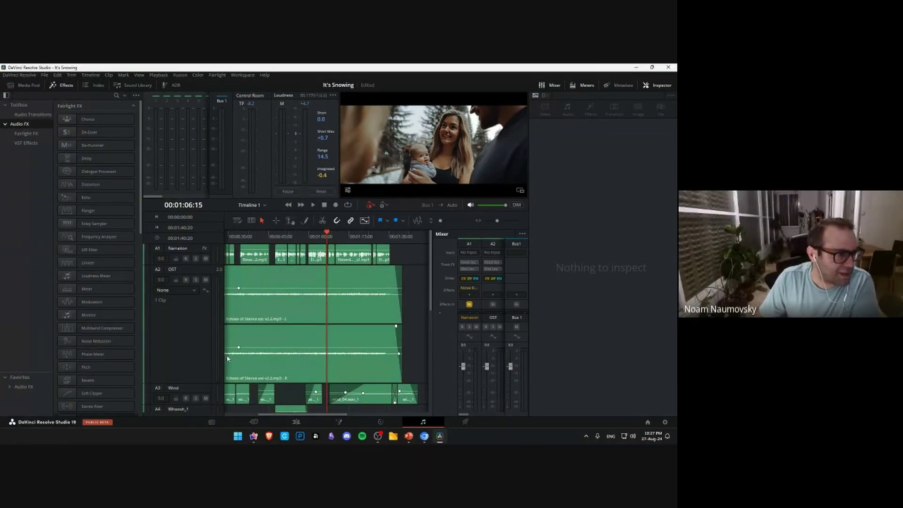
# - Move the playhead to 00:00:40:19, fit the whole OST clip in view and open the Edit page
pyautogui.click(258, 237)
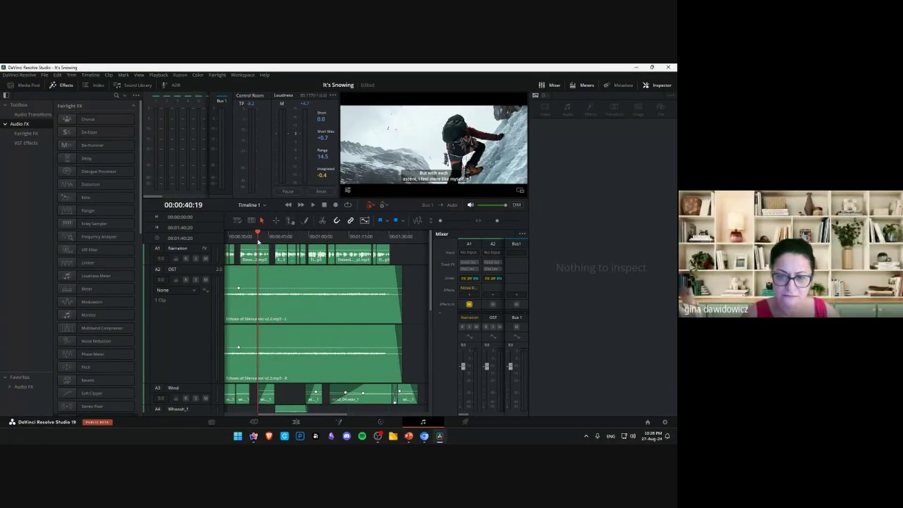
pyautogui.hotkey('ctrl', '=')
pyautogui.hotkey('ctrl', '-')
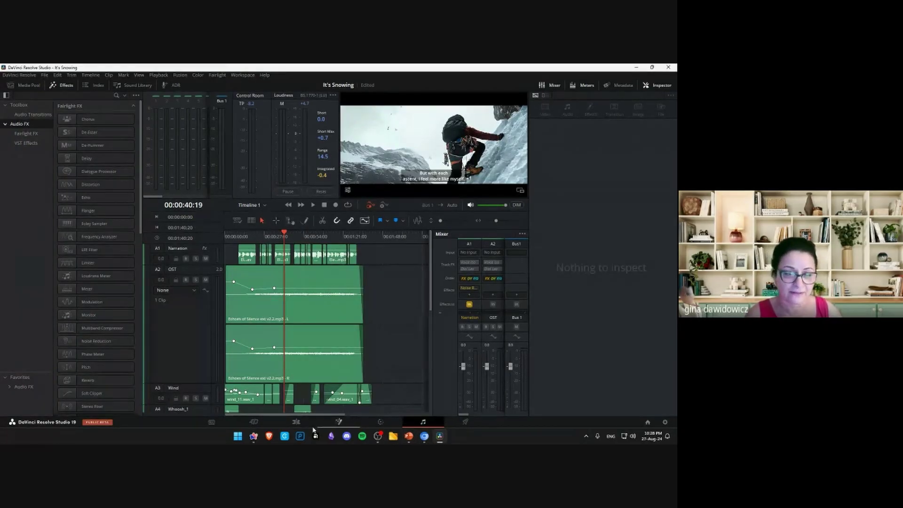
pyautogui.click(300, 421)
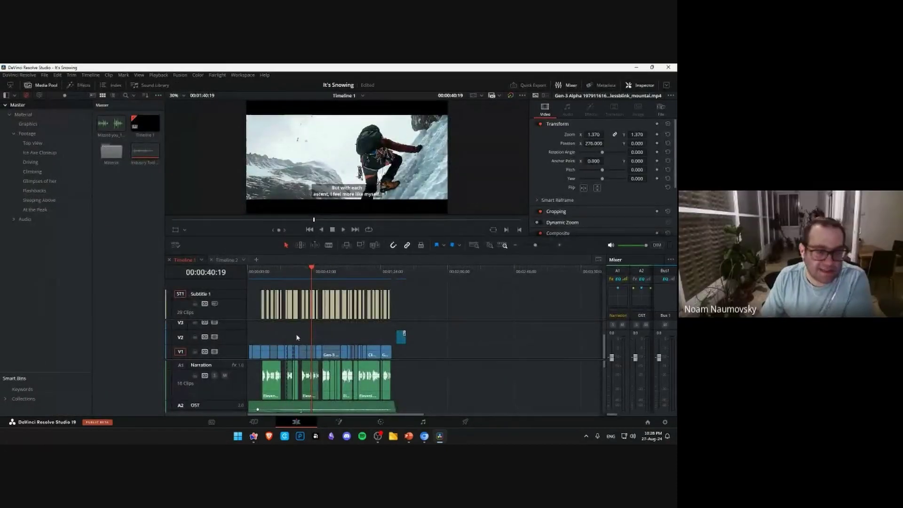
# - Move the playhead to the cut between the two driving clips at 00:00:19:06 and select that edit point on V1
pyautogui.scroll(2, 301, 342)
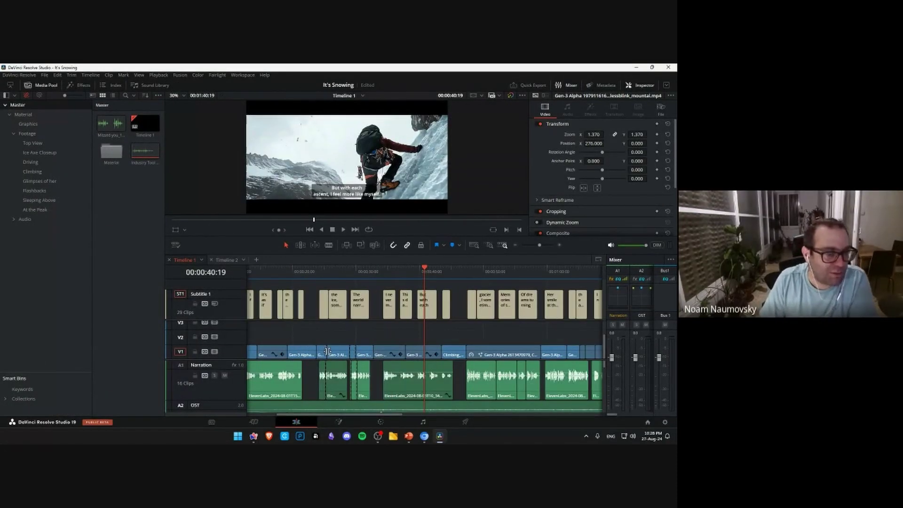
pyautogui.click(299, 276)
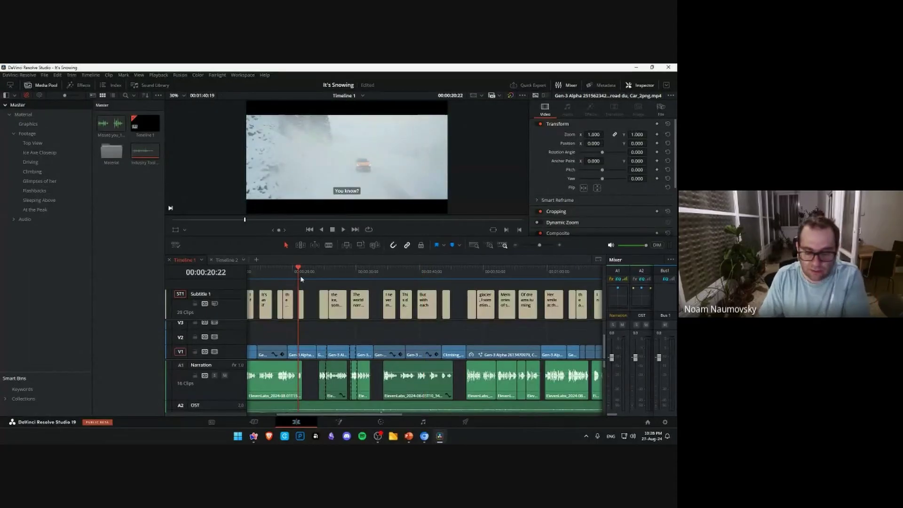
pyautogui.scroll(2, 306, 281)
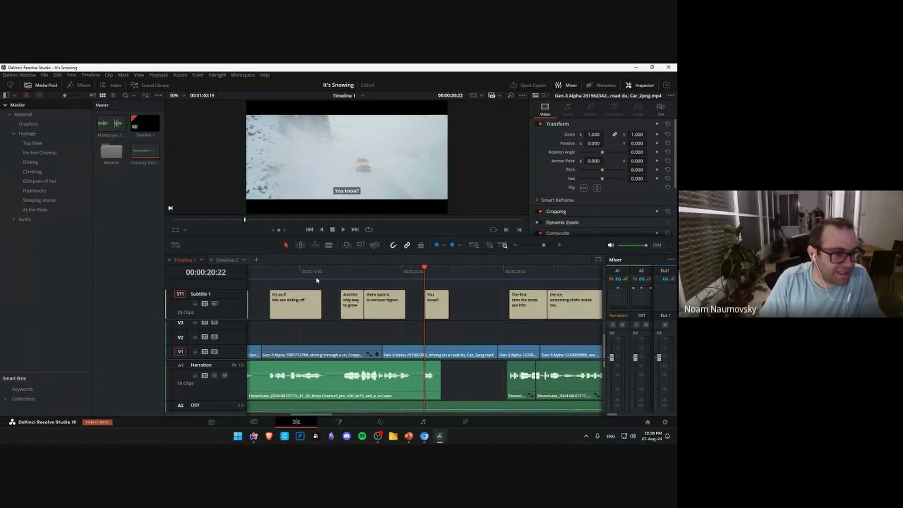
pyautogui.click(384, 280)
pyautogui.scroll(2, 384, 280)
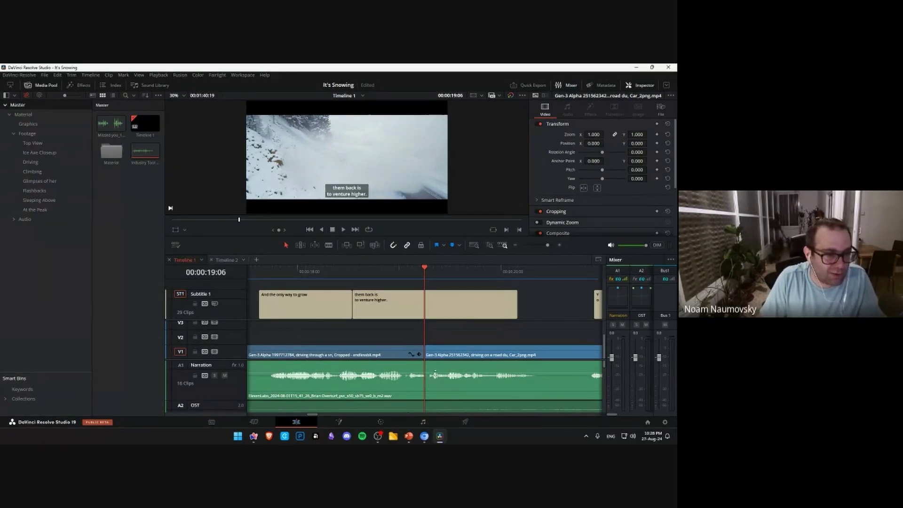
pyautogui.click(428, 352)
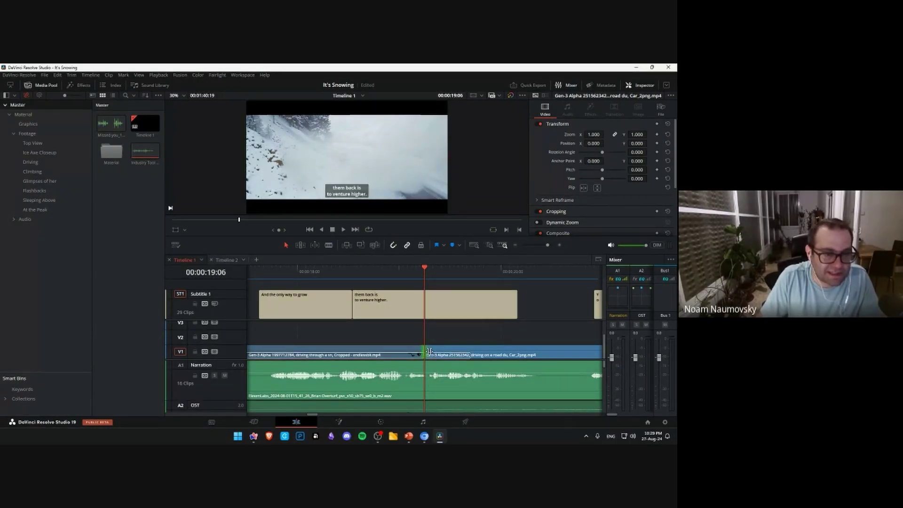
pyautogui.moveTo(429, 351); pyautogui.dragTo(426, 351)
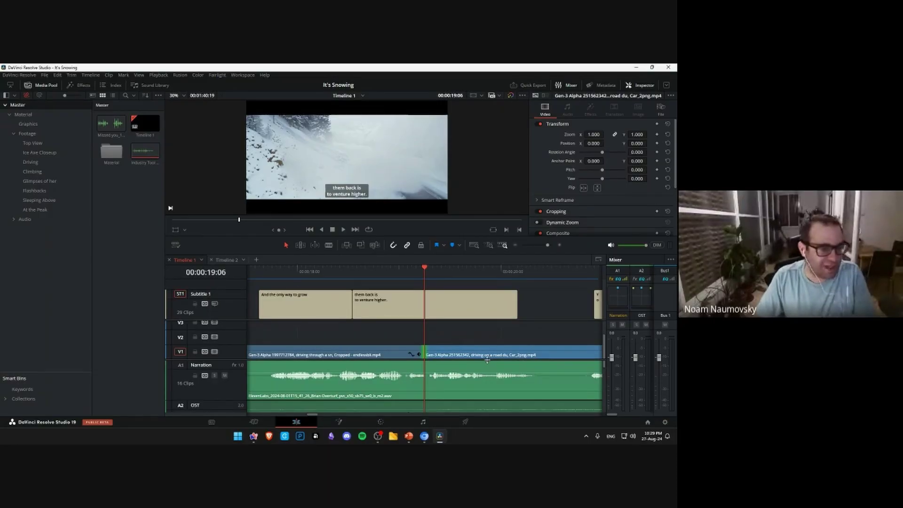
# - Split the Narration clip at the playhead and select the new edit point between its two parts
pyautogui.click(484, 382)
pyautogui.hotkey('ctrl', 'b')
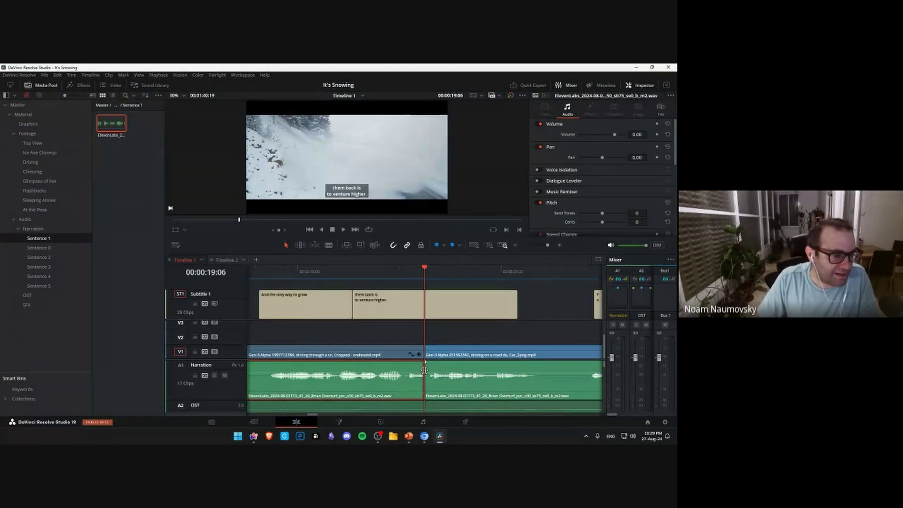
pyautogui.moveTo(425, 370)
pyautogui.mouseDown()
pyautogui.moveTo(438, 373)
pyautogui.moveTo(424, 371)
pyautogui.mouseUp()
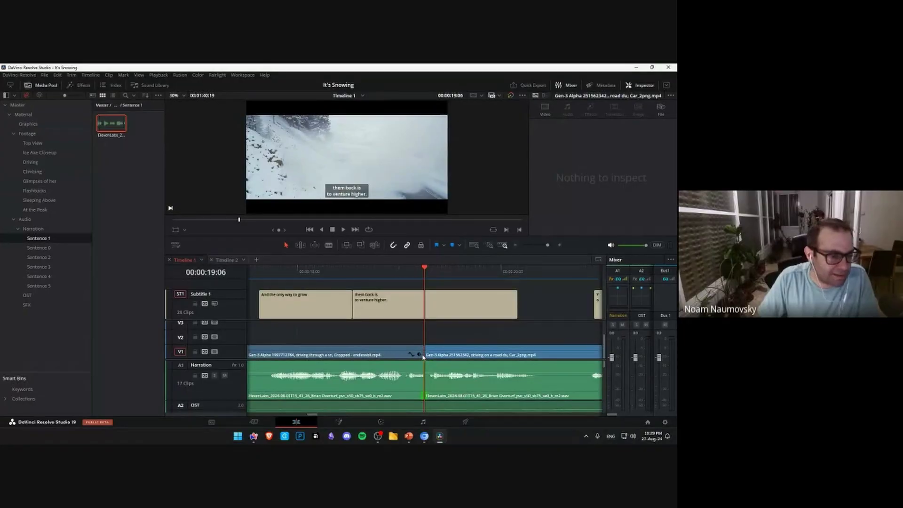
# - Roll the V1 cut between the driving clips slightly later, place the playhead at 00:00:19:08 and select the second Narration part
pyautogui.moveTo(423, 356); pyautogui.dragTo(449, 357)
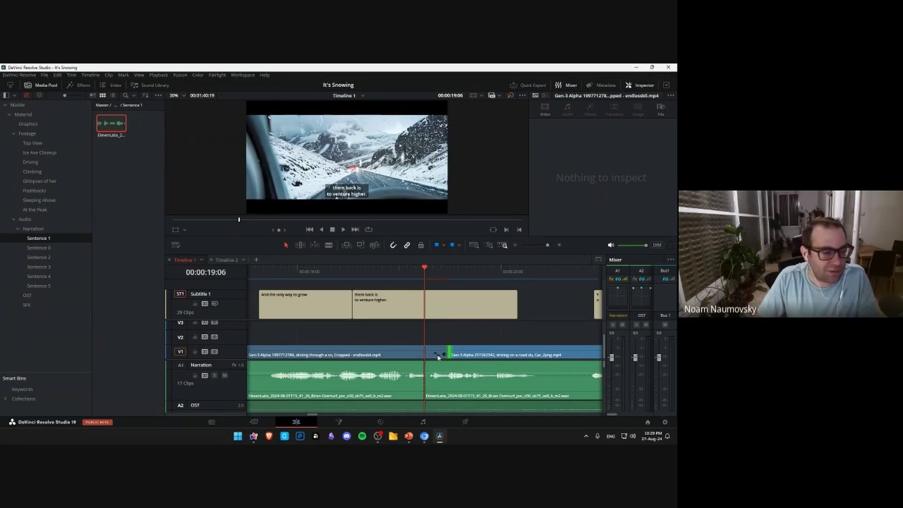
pyautogui.moveTo(446, 352); pyautogui.dragTo(384, 359)
pyautogui.moveTo(390, 275); pyautogui.dragTo(438, 289)
pyautogui.hotkey('ctrl', 'z')
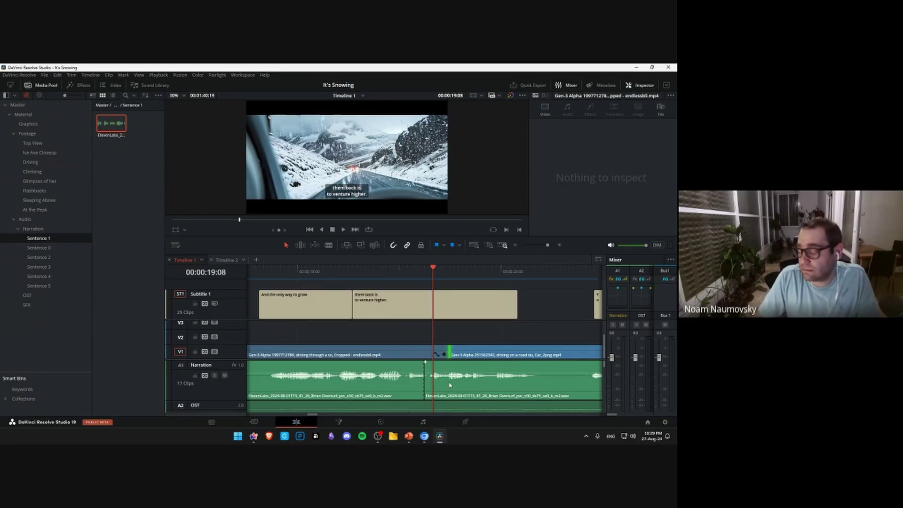
pyautogui.click(449, 385)
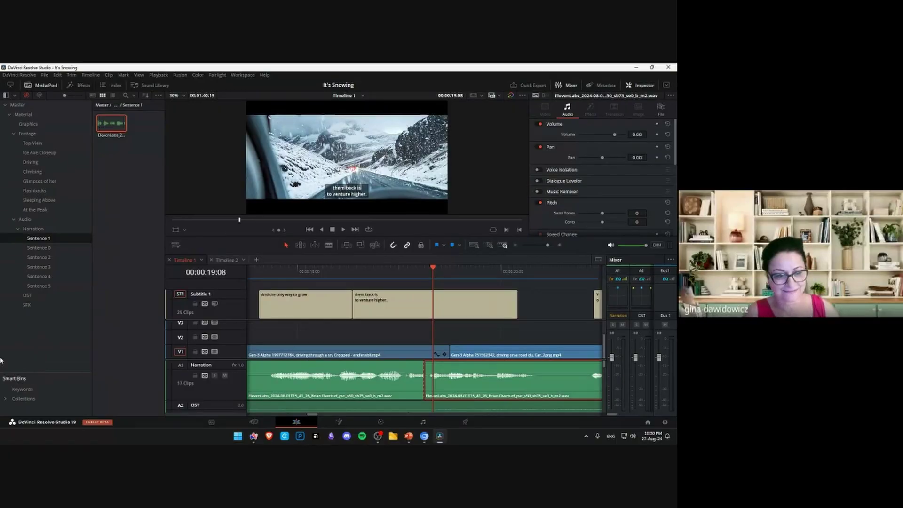
# - Switch to the Arc browser and open the Midjourney Explore page
pyautogui.moveTo(253, 435)
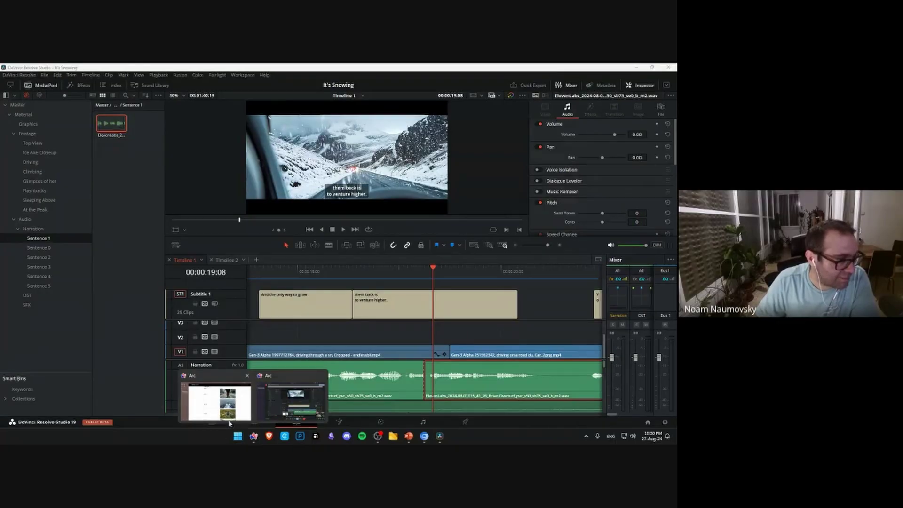
pyautogui.click(219, 403)
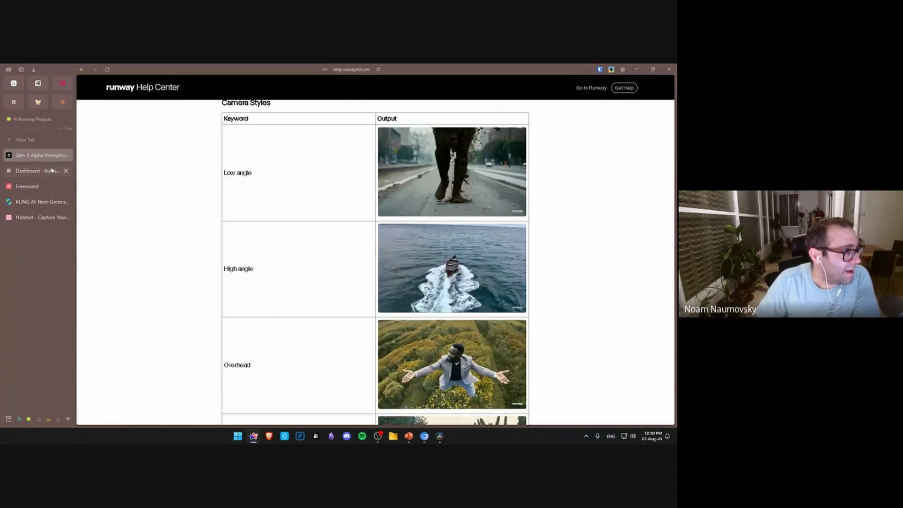
pyautogui.click(13, 82)
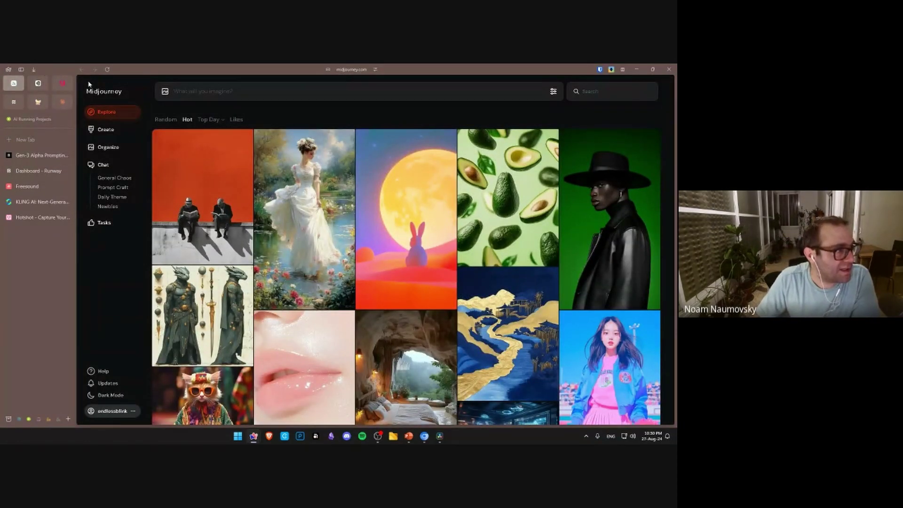